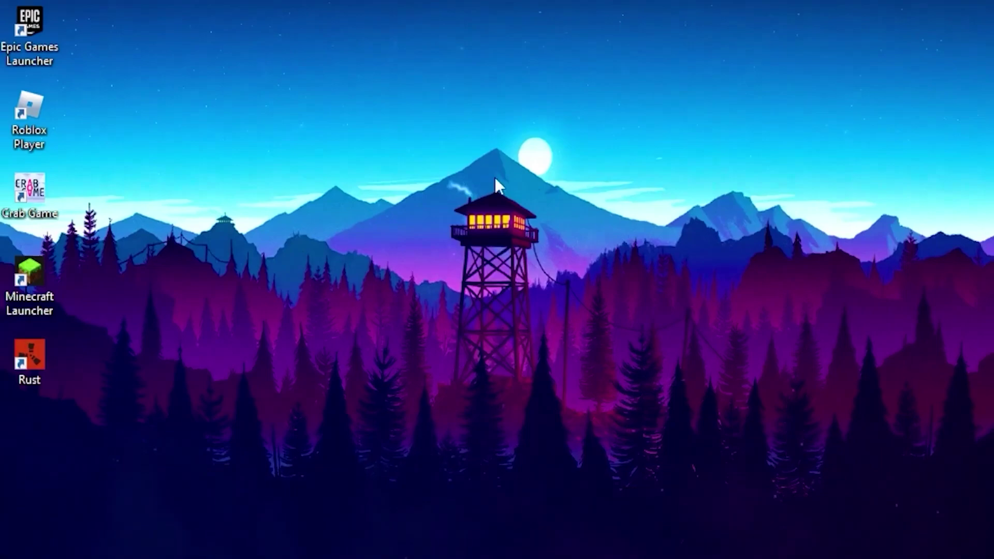
- Open Graphics settings from the desktop's Display settings and browse for an app to add
{"action": "right_click", "coordinate": [493, 181]}
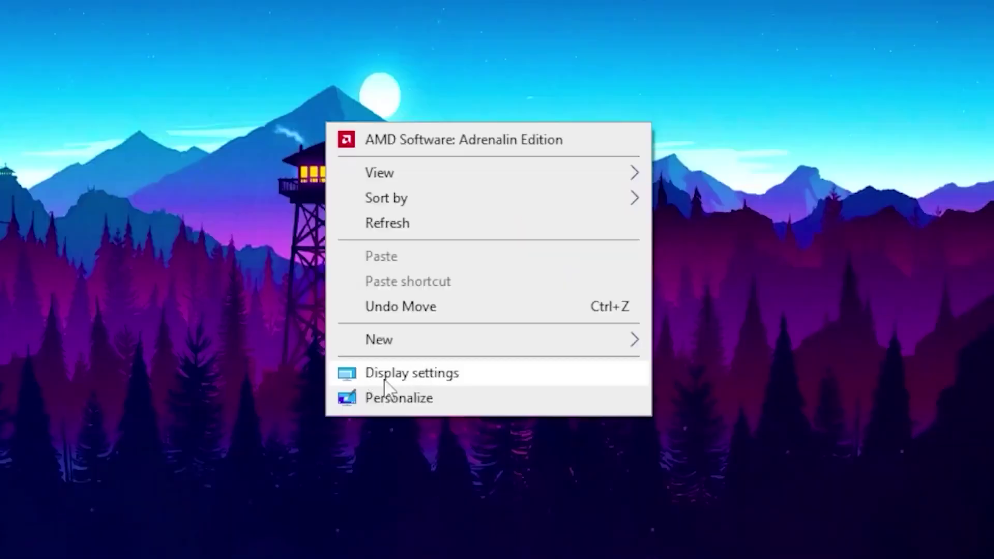
{"action": "left_click", "coordinate": [449, 379]}
{"action": "scroll", "coordinate": [492, 281], "scroll_direction": "down", "scroll_amount": 8}
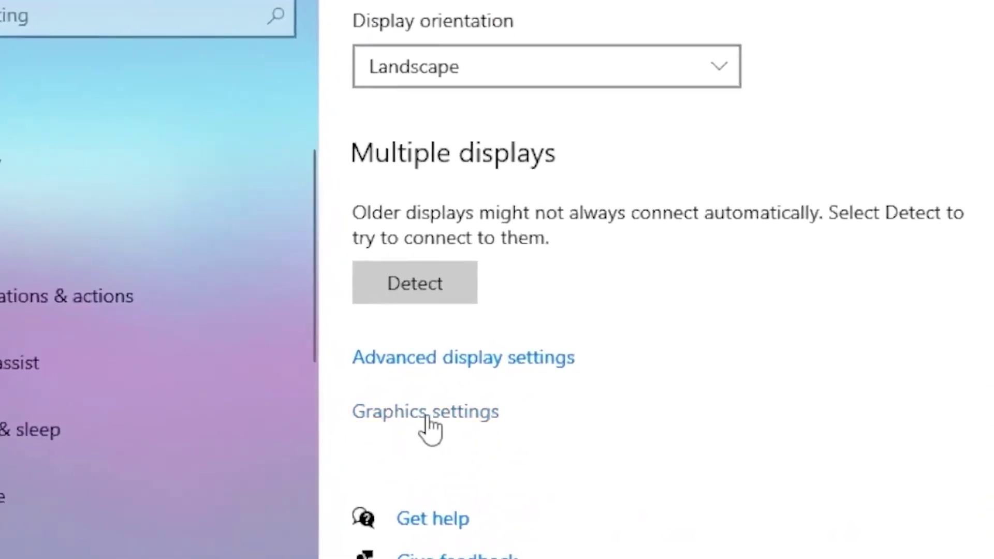
{"action": "left_click", "coordinate": [427, 413]}
{"action": "left_click", "coordinate": [93, 300]}
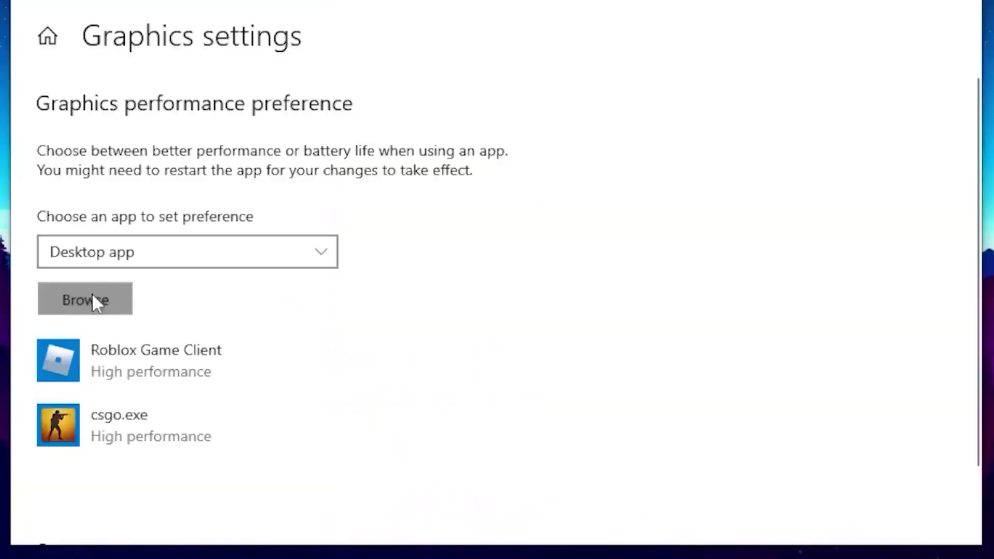
- Add Rust.exe from D:\SteamLibrary\steamapps\common\Rust to the graphics preference list
{"action": "scroll", "coordinate": [363, 336], "scroll_direction": "down", "scroll_amount": 1}
{"action": "left_click", "coordinate": [388, 310]}
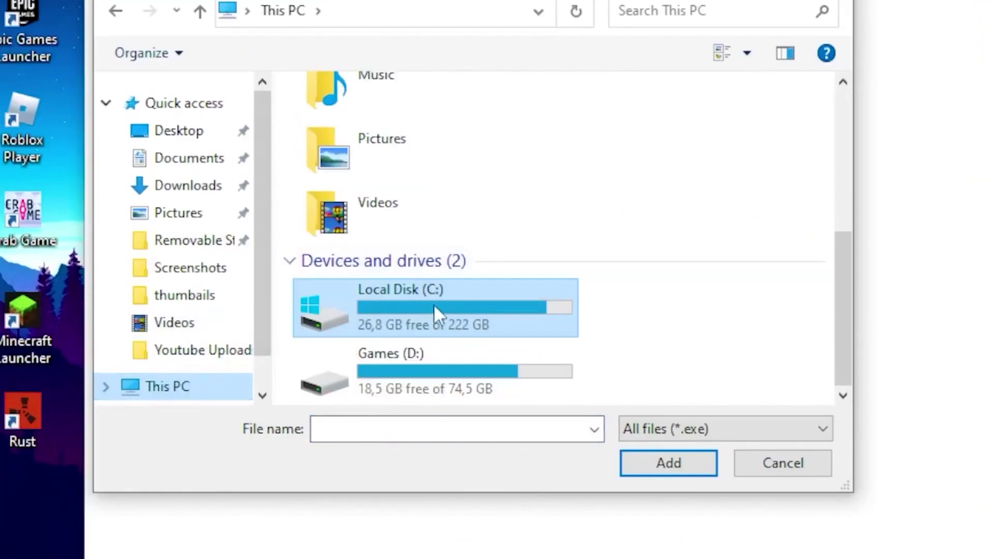
{"action": "double_click", "coordinate": [394, 368]}
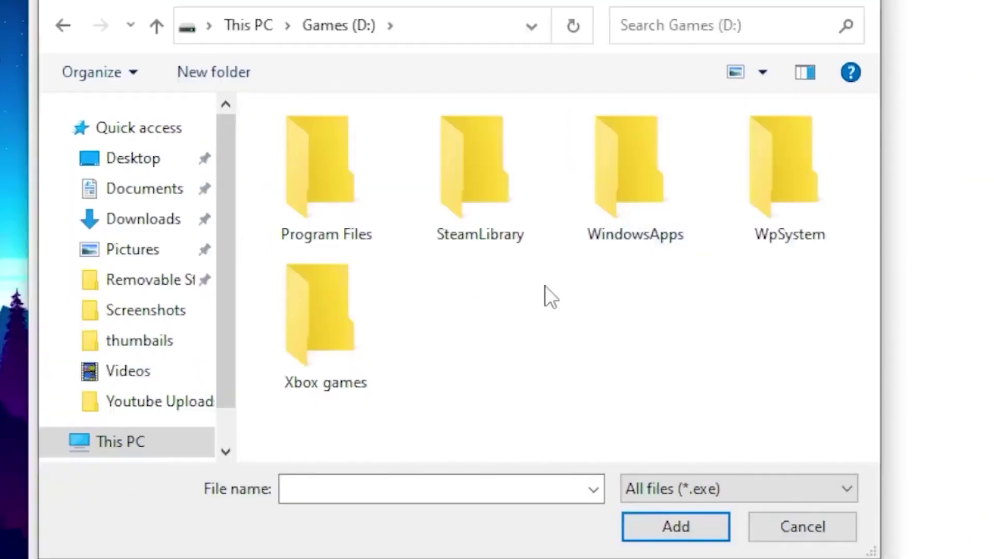
{"action": "double_click", "coordinate": [510, 194]}
{"action": "double_click", "coordinate": [349, 163]}
{"action": "double_click", "coordinate": [291, 159]}
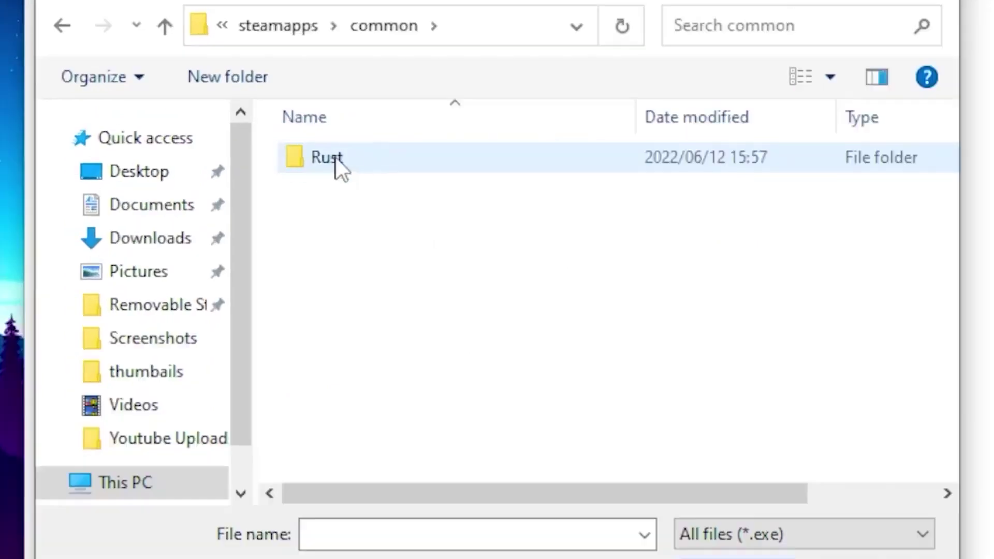
{"action": "double_click", "coordinate": [326, 160]}
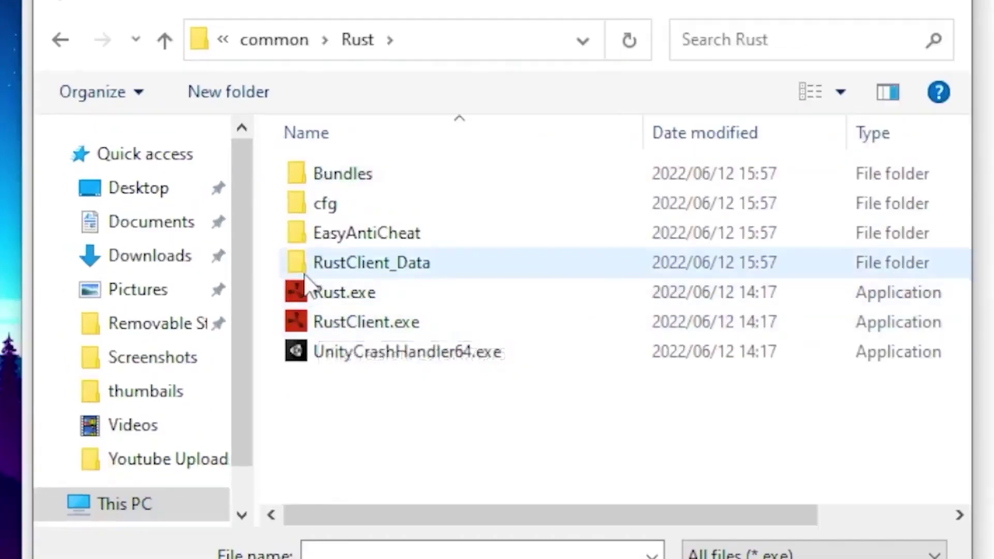
{"action": "left_click", "coordinate": [348, 297]}
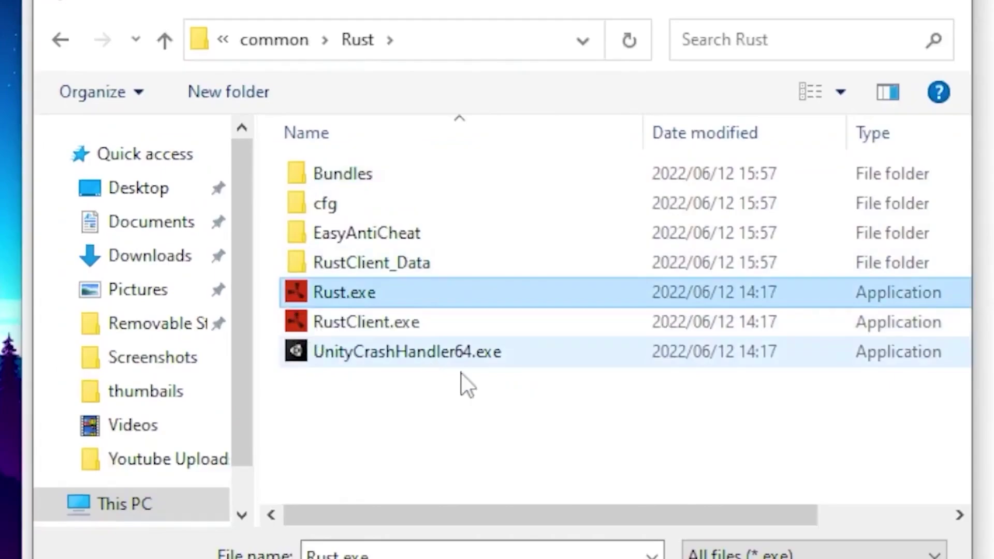
{"action": "left_click", "coordinate": [710, 492]}
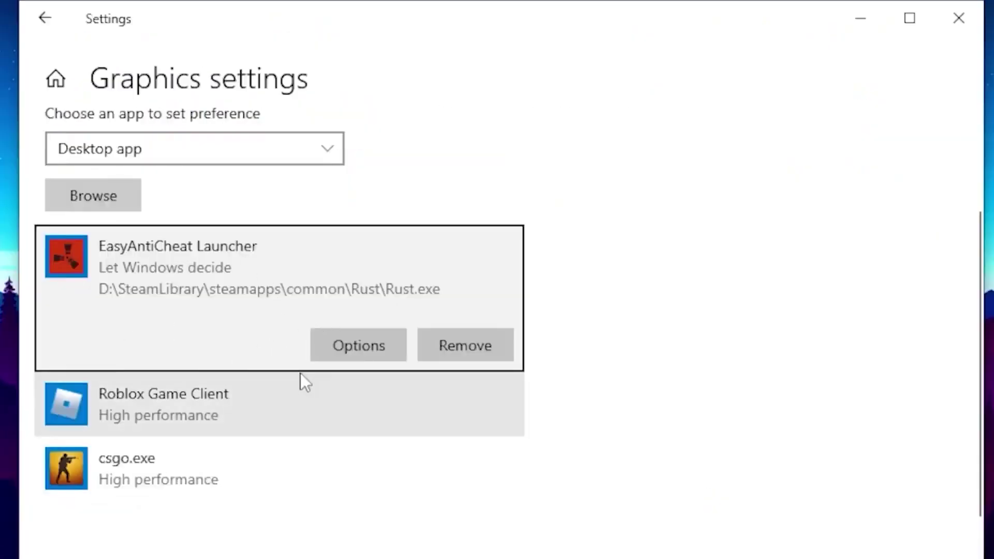
- Set Rust.exe's graphics preference to High performance and save it
{"action": "left_click", "coordinate": [363, 346]}
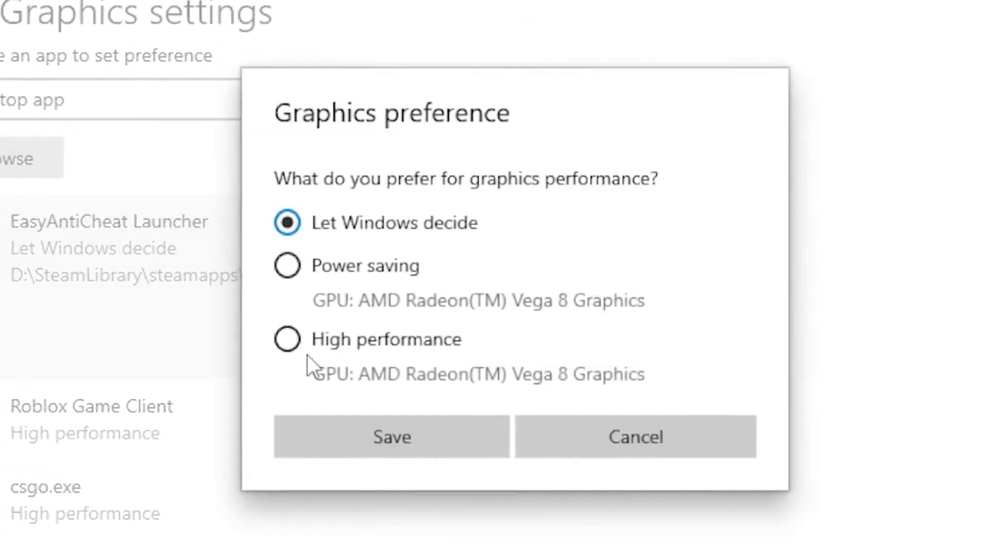
{"action": "left_click", "coordinate": [377, 339]}
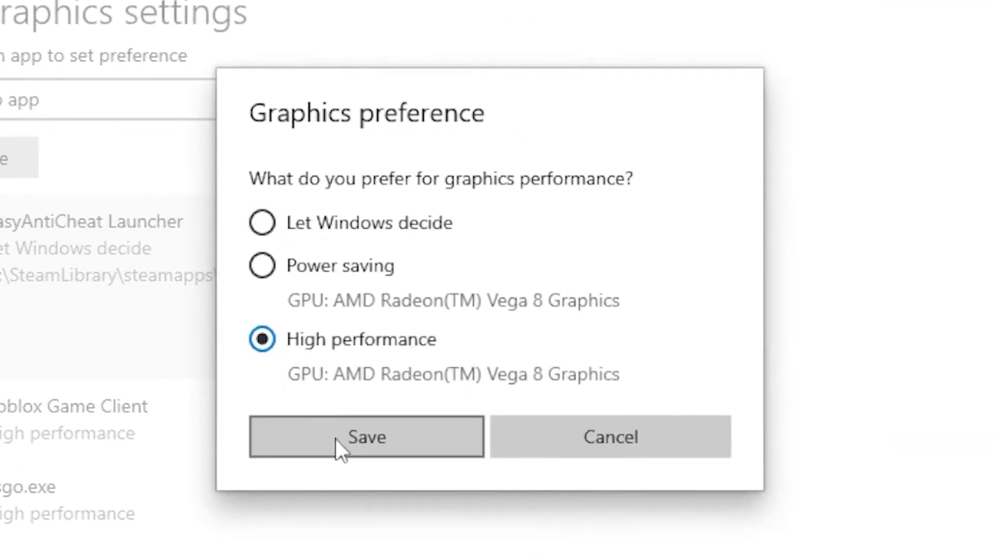
{"action": "left_click", "coordinate": [351, 440]}
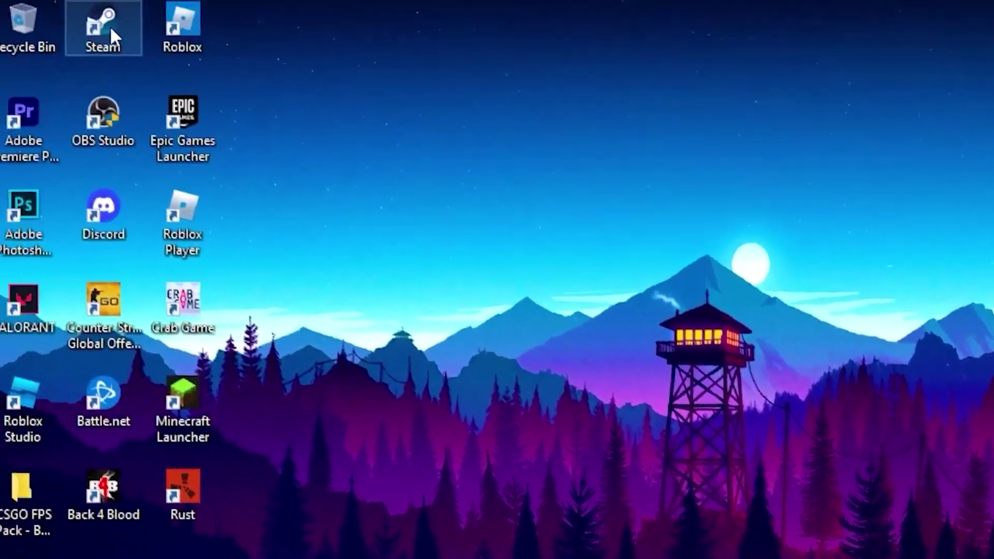
- Launch Steam and open Rust's Properties from the game library
{"action": "double_click", "coordinate": [117, 31]}
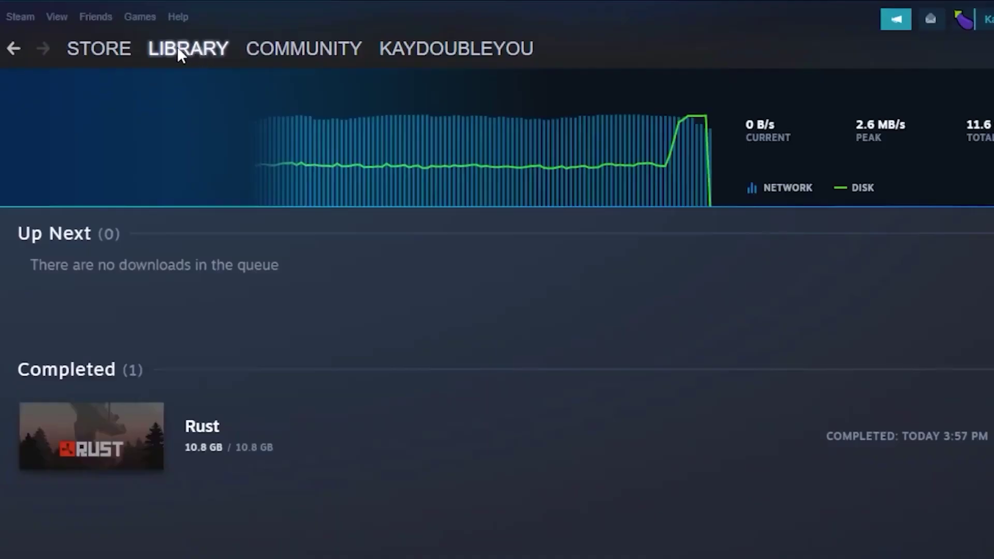
{"action": "left_click", "coordinate": [181, 49]}
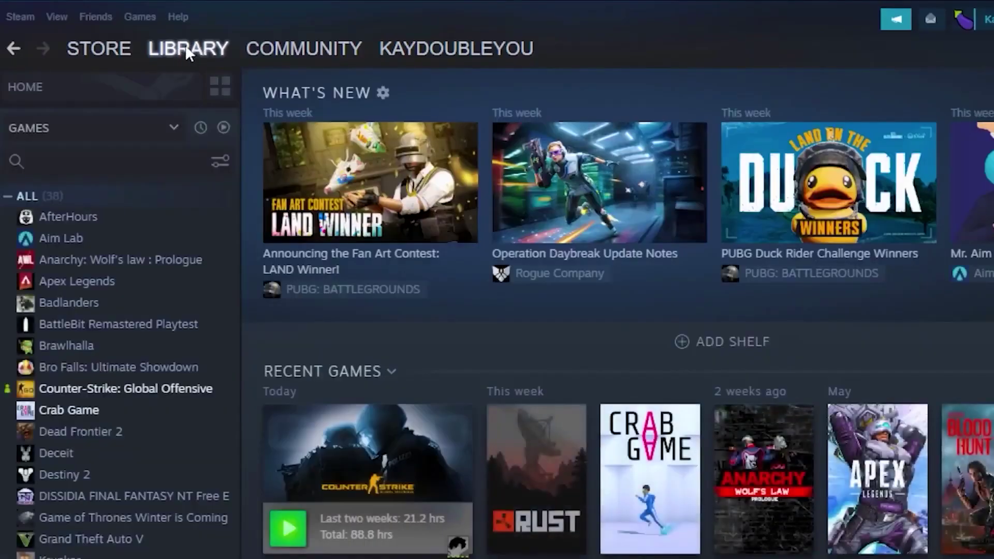
{"action": "scroll", "coordinate": [66, 452], "scroll_direction": "down", "scroll_amount": 6}
{"action": "right_click", "coordinate": [85, 332]}
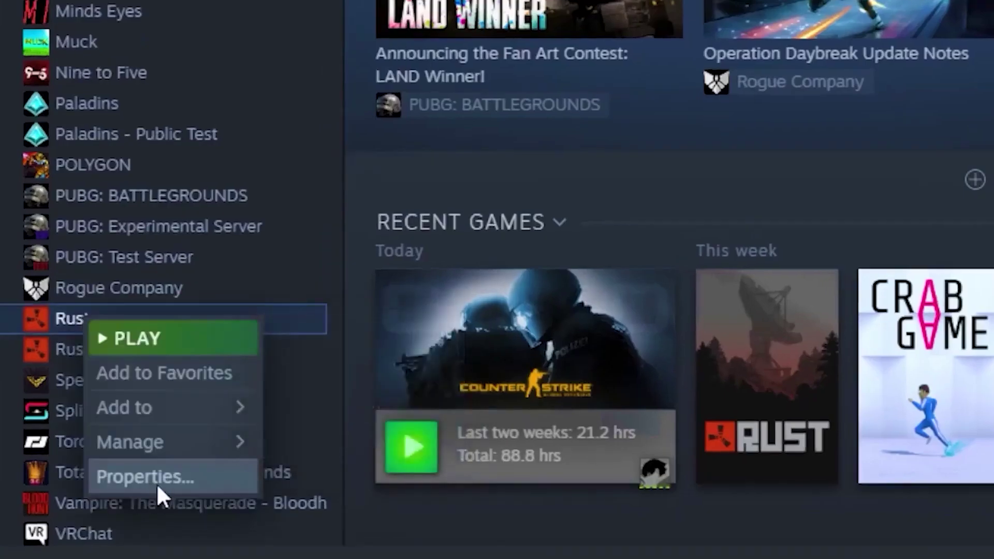
{"action": "left_click", "coordinate": [157, 485]}
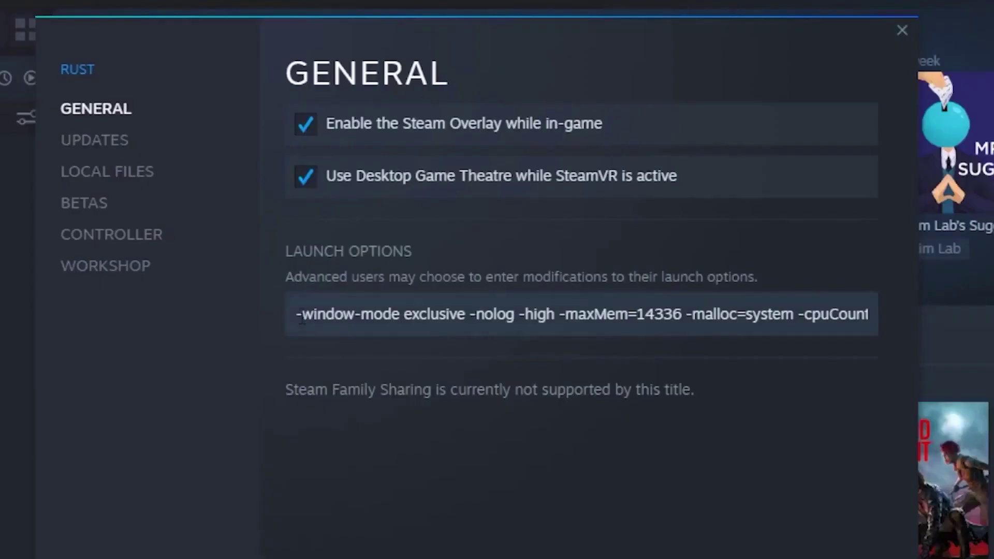
- Check Rust's launch options read '-window-mode exclusive -nolog -high …', then exit Steam
{"action": "left_click_drag", "start_coordinate": [302, 316], "coordinate": [763, 315]}
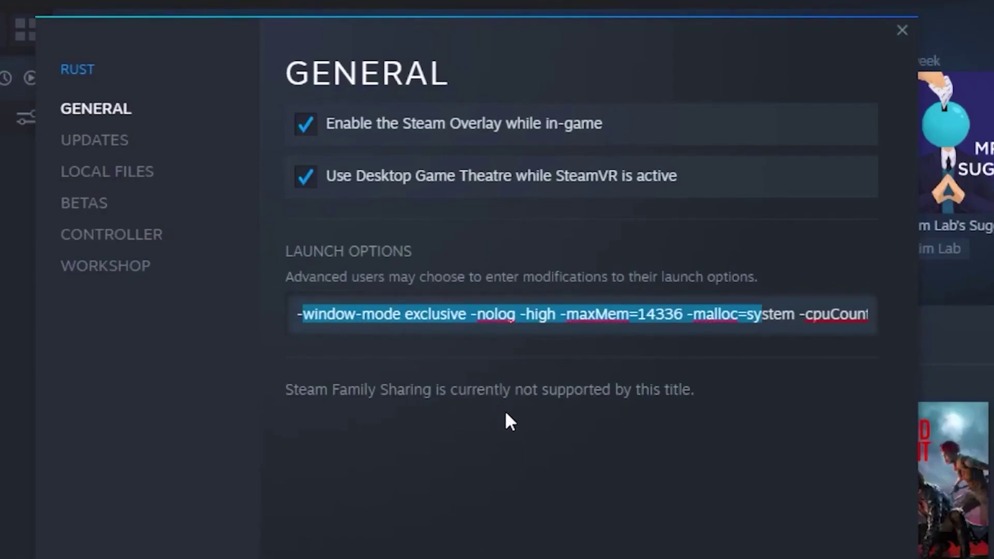
{"action": "left_click", "coordinate": [413, 327]}
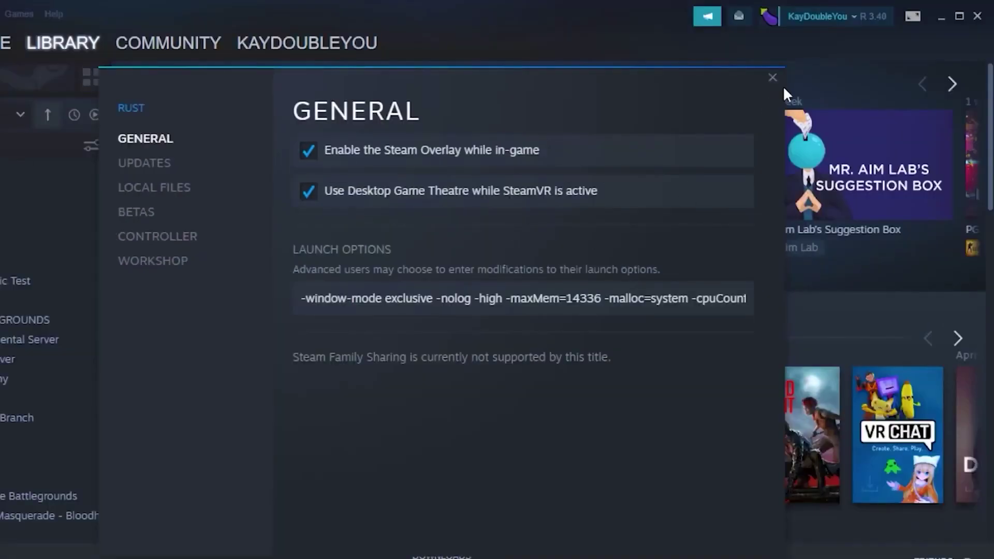
{"action": "left_click", "coordinate": [773, 77]}
{"action": "left_click", "coordinate": [978, 16]}
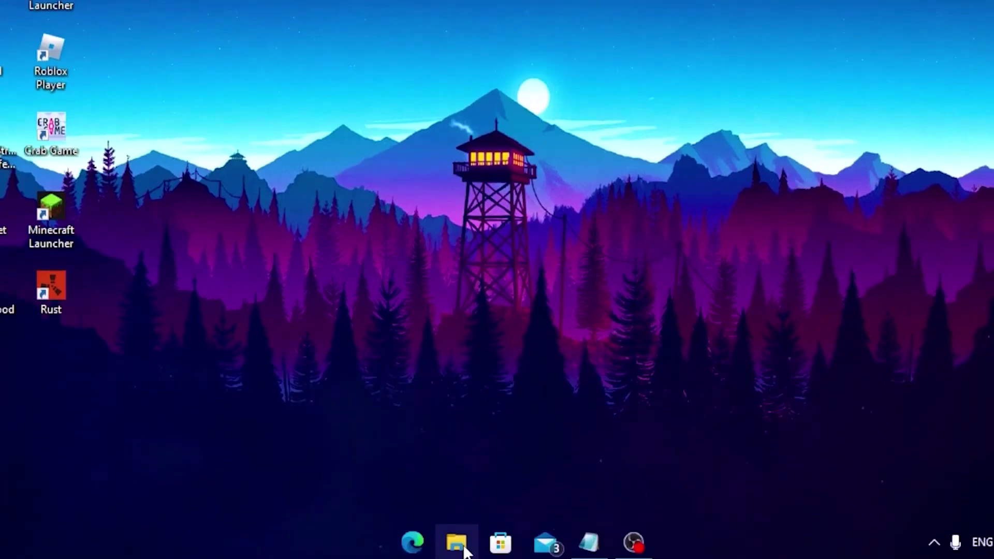
- Browse in File Explorer to the Rust game folder under steamapps\common
{"action": "left_click", "coordinate": [455, 539]}
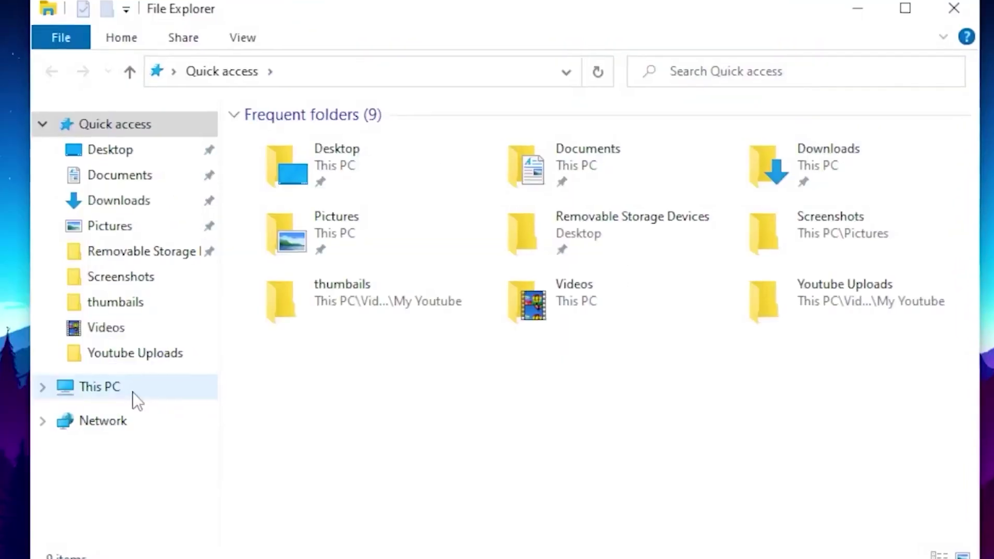
{"action": "left_click", "coordinate": [133, 393]}
{"action": "left_click", "coordinate": [474, 323]}
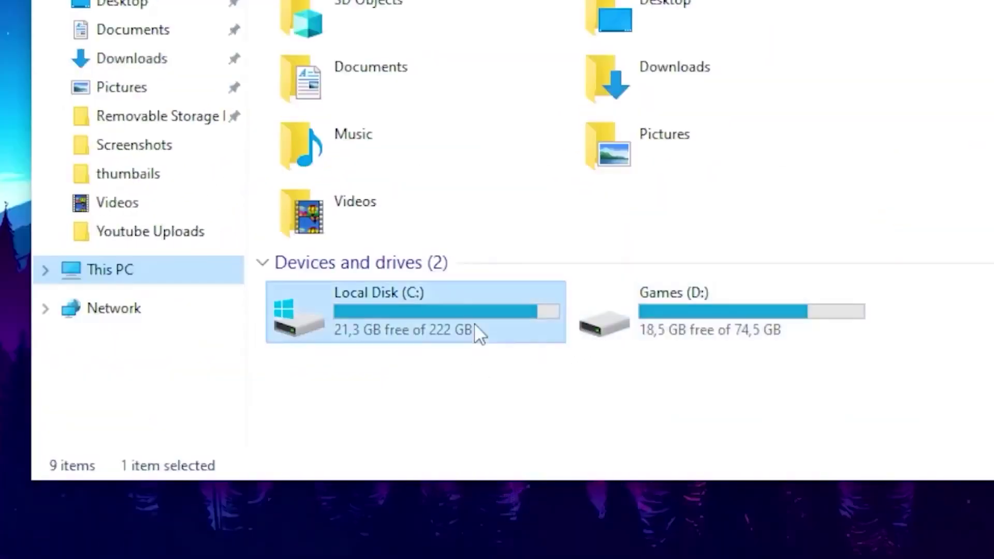
{"action": "double_click", "coordinate": [475, 326]}
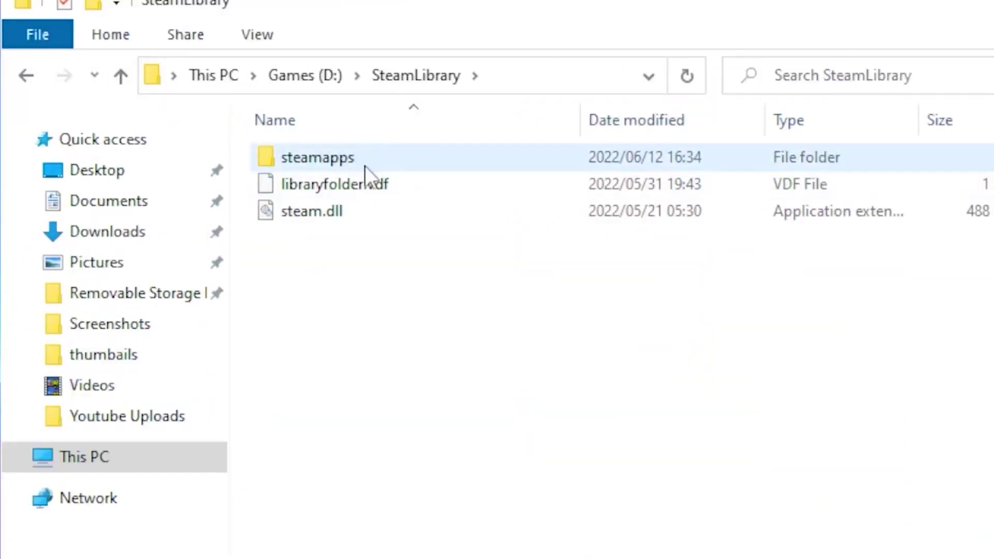
{"action": "double_click", "coordinate": [365, 165]}
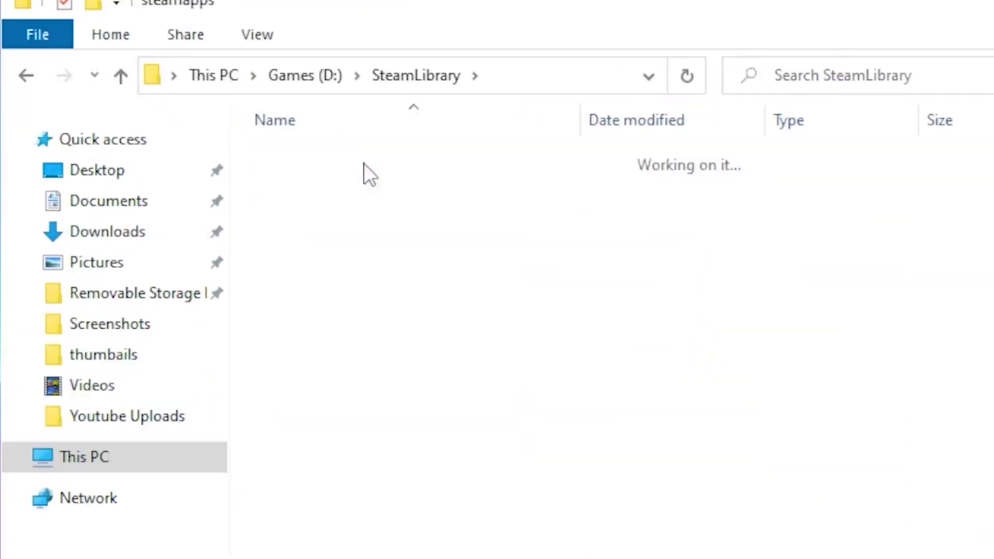
{"action": "double_click", "coordinate": [329, 157]}
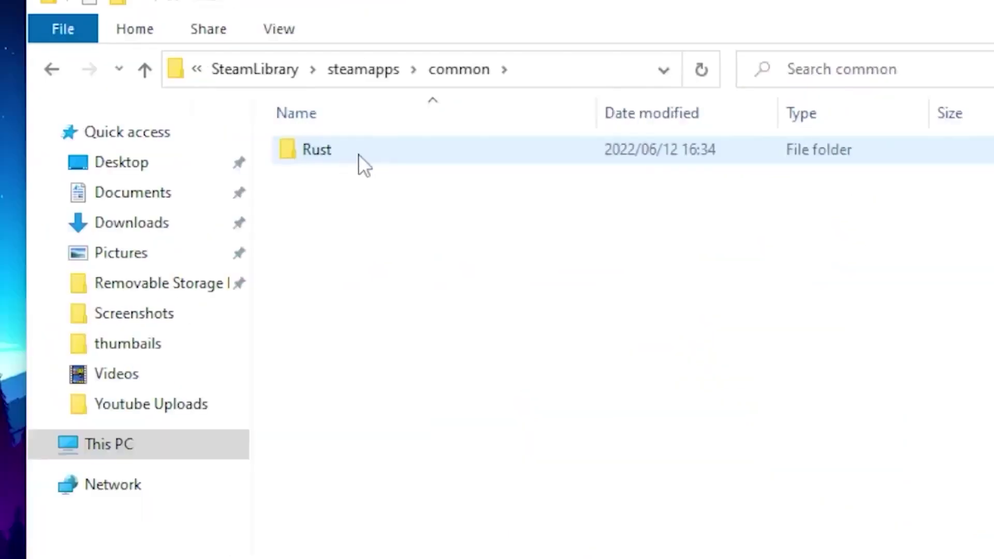
{"action": "double_click", "coordinate": [359, 154]}
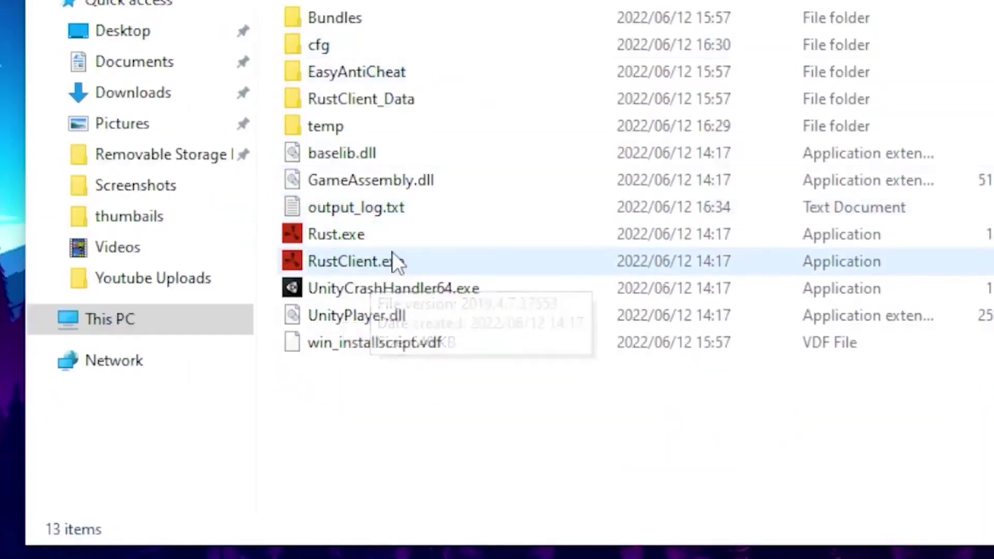
- In Rust.exe's Compatibility settings, disable fullscreen optimizations and override high DPI scaling
{"action": "right_click", "coordinate": [352, 236]}
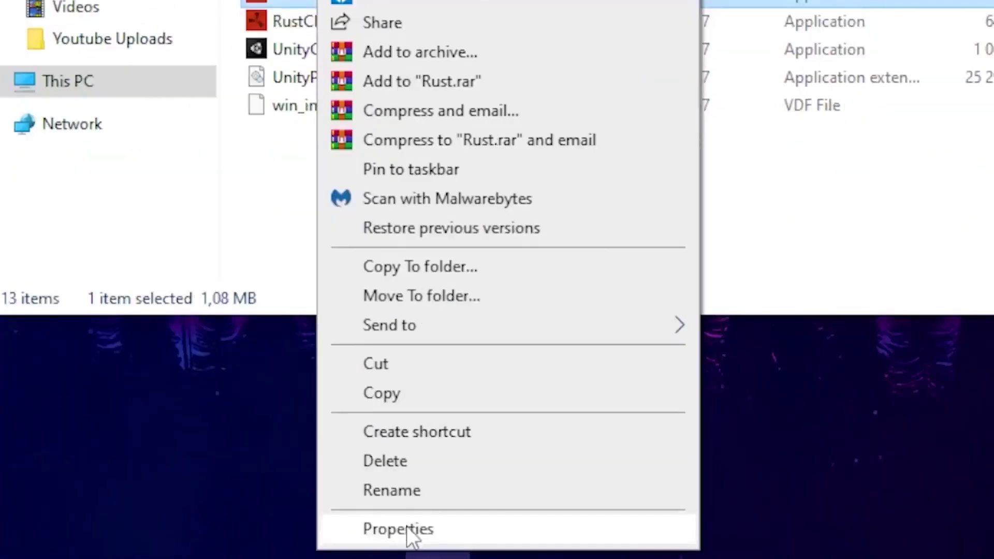
{"action": "left_click", "coordinate": [398, 529]}
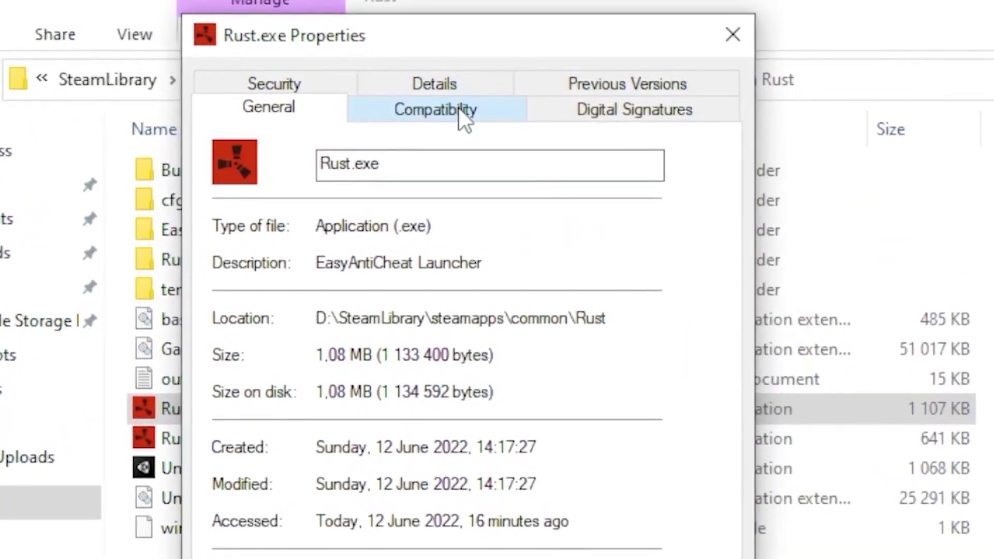
{"action": "left_click", "coordinate": [459, 110]}
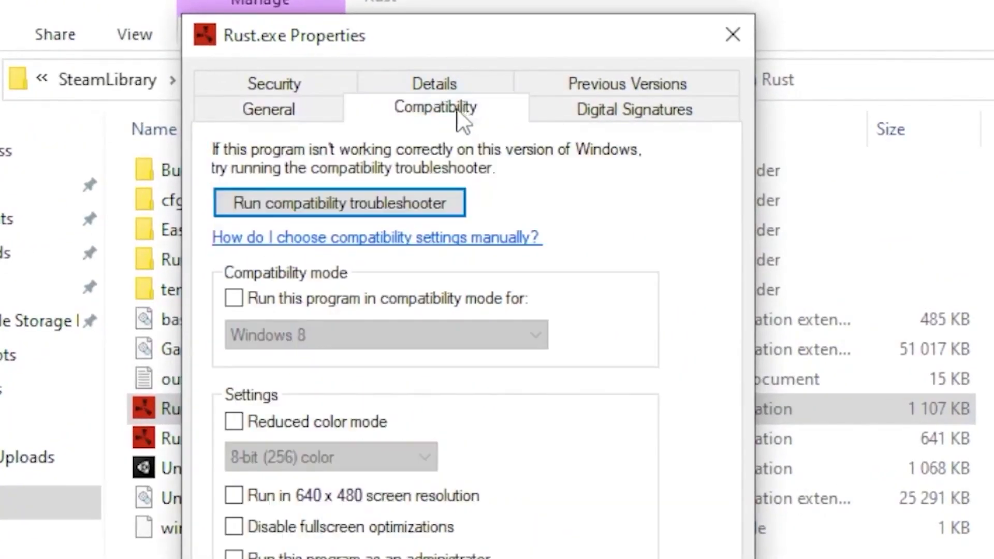
{"action": "left_click", "coordinate": [292, 404]}
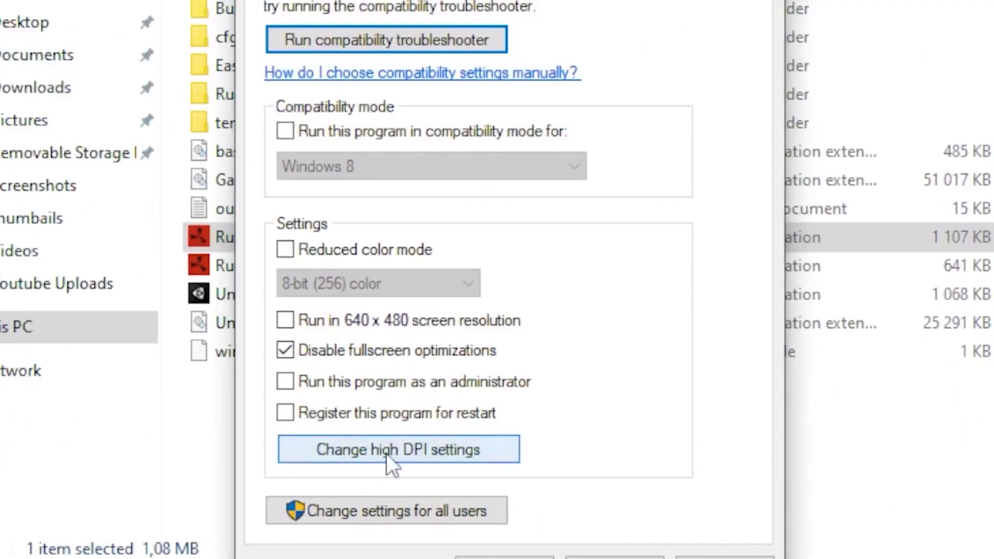
{"action": "left_click", "coordinate": [387, 453]}
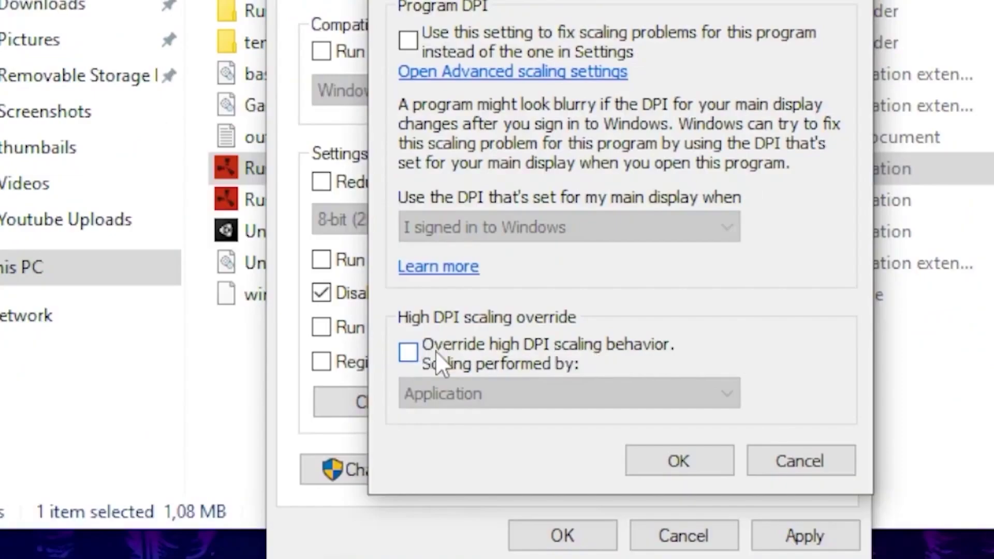
{"action": "left_click", "coordinate": [436, 350]}
{"action": "left_click", "coordinate": [678, 461]}
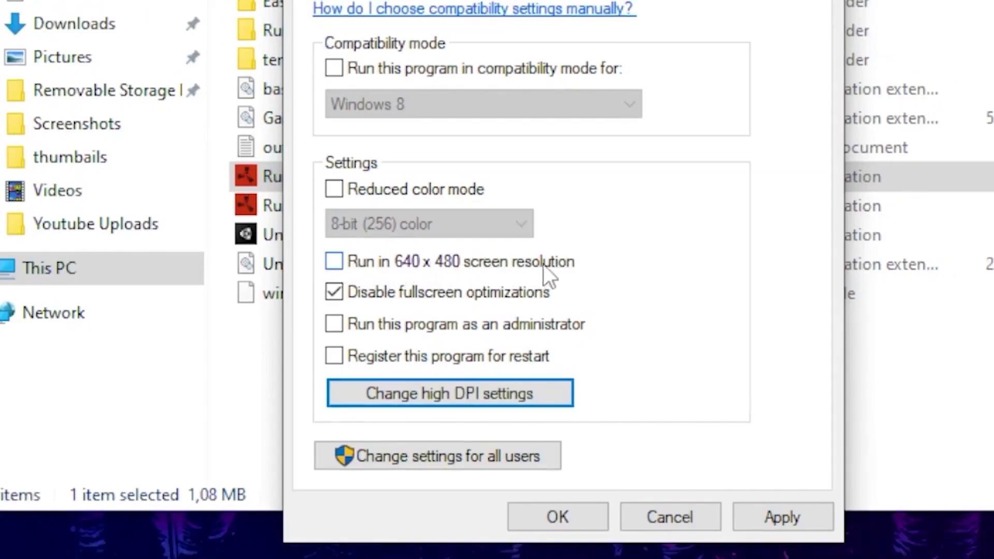
- Apply and save the compatibility settings with 640 x 480 resolution left off
{"action": "left_click", "coordinate": [346, 261]}
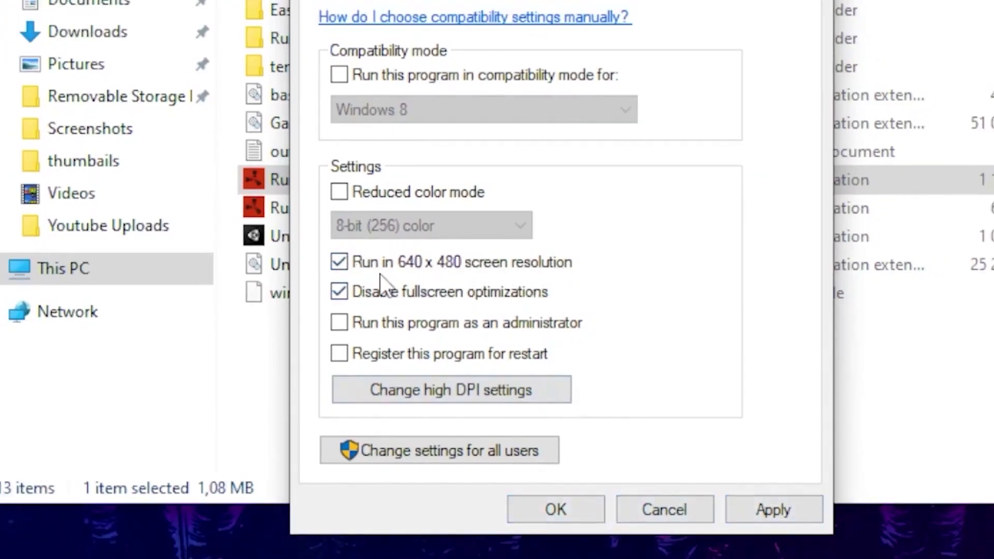
{"action": "left_click", "coordinate": [350, 262]}
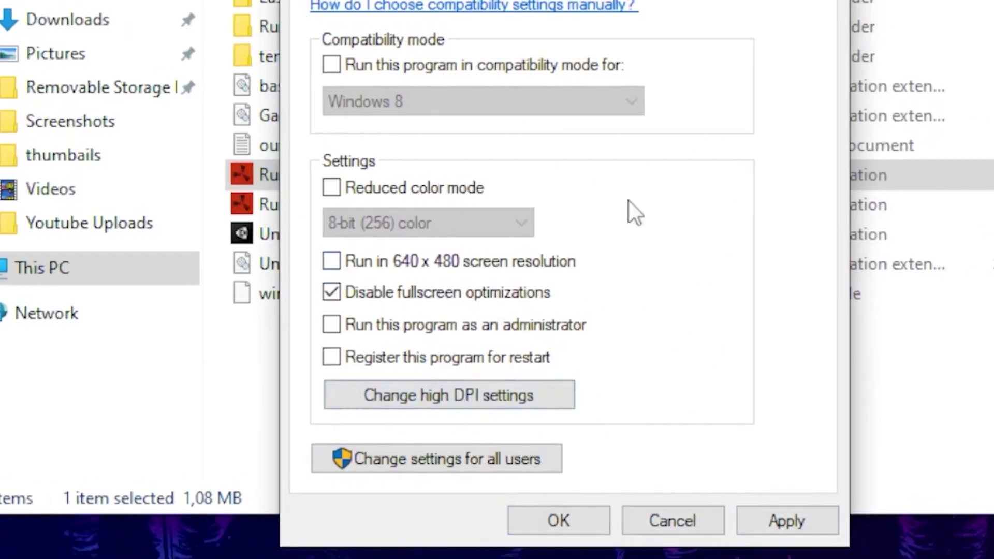
{"action": "left_click", "coordinate": [766, 522]}
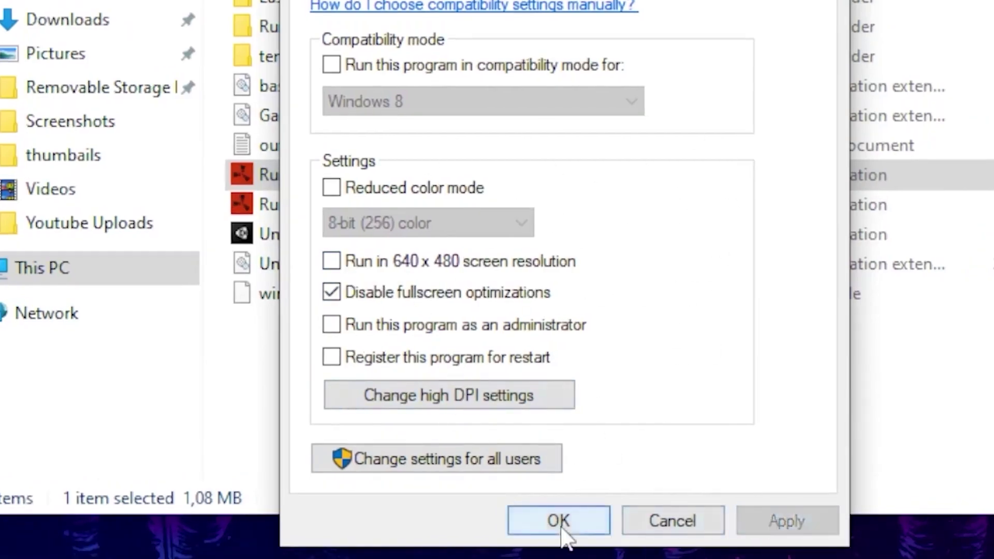
{"action": "left_click", "coordinate": [560, 527]}
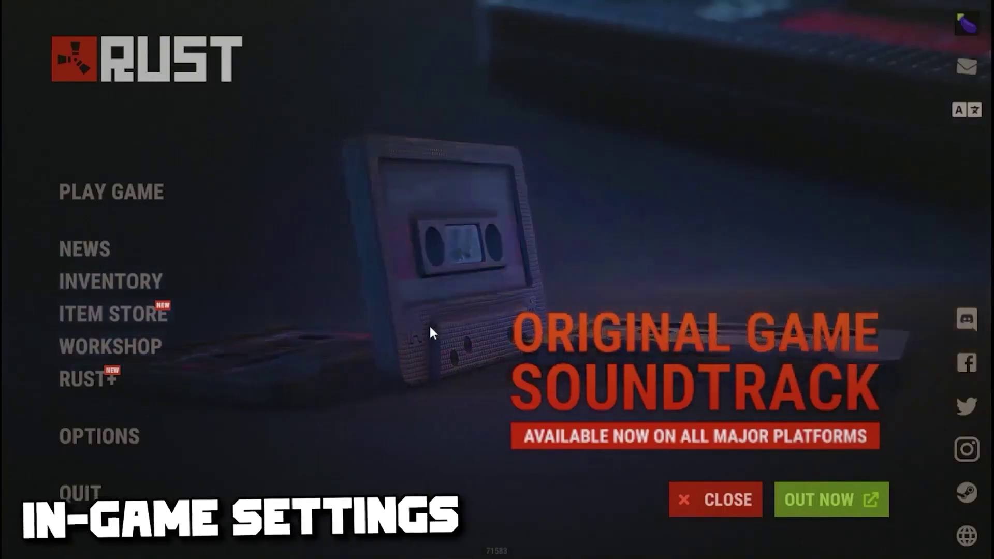
- In Graphics options, set render scale 0.5, shadow and water settings 0, shader level 202
{"action": "left_click", "coordinate": [122, 436]}
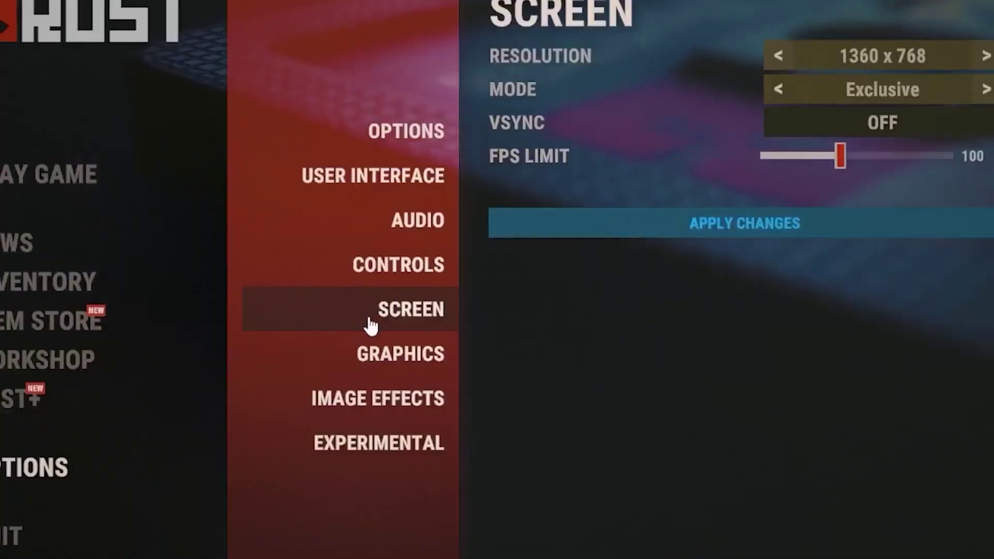
{"action": "left_click", "coordinate": [414, 365]}
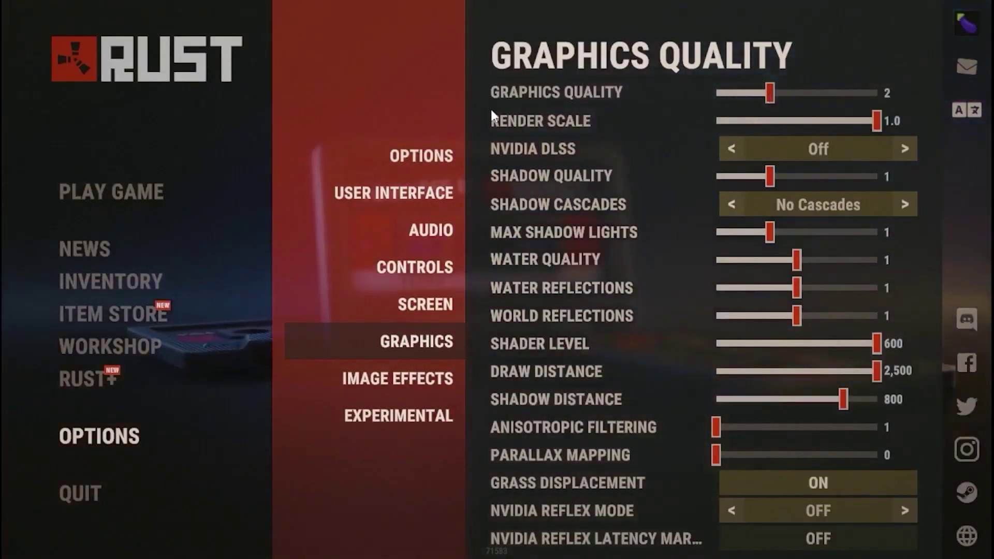
{"action": "left_click", "coordinate": [718, 122]}
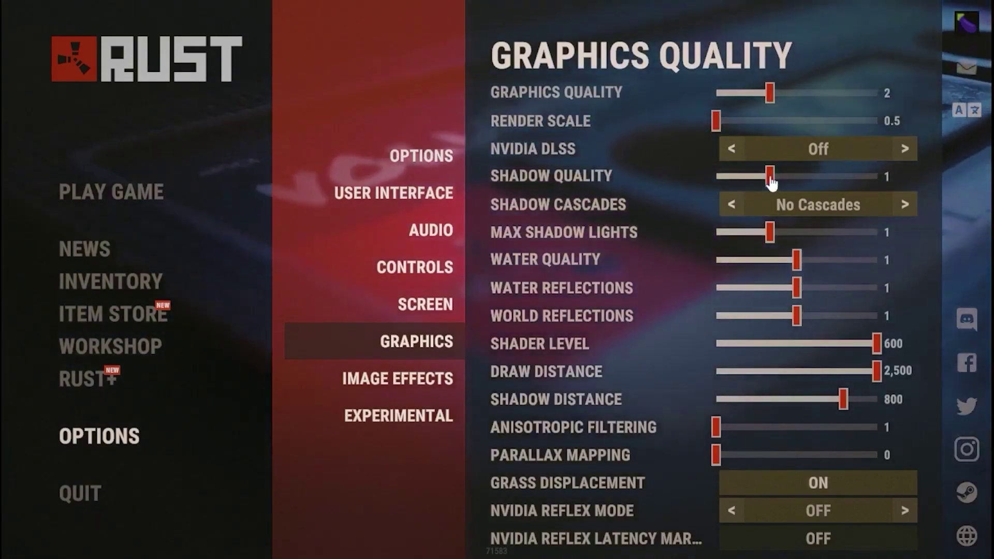
{"action": "left_click", "coordinate": [718, 176]}
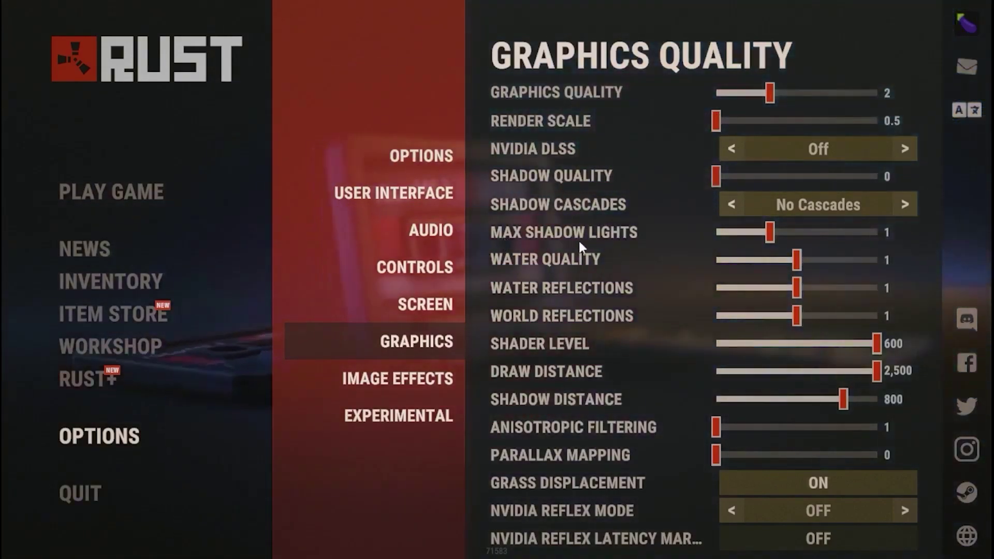
{"action": "left_click_drag", "start_coordinate": [759, 239], "coordinate": [654, 219]}
{"action": "left_click", "coordinate": [718, 260]}
{"action": "left_click", "coordinate": [717, 288]}
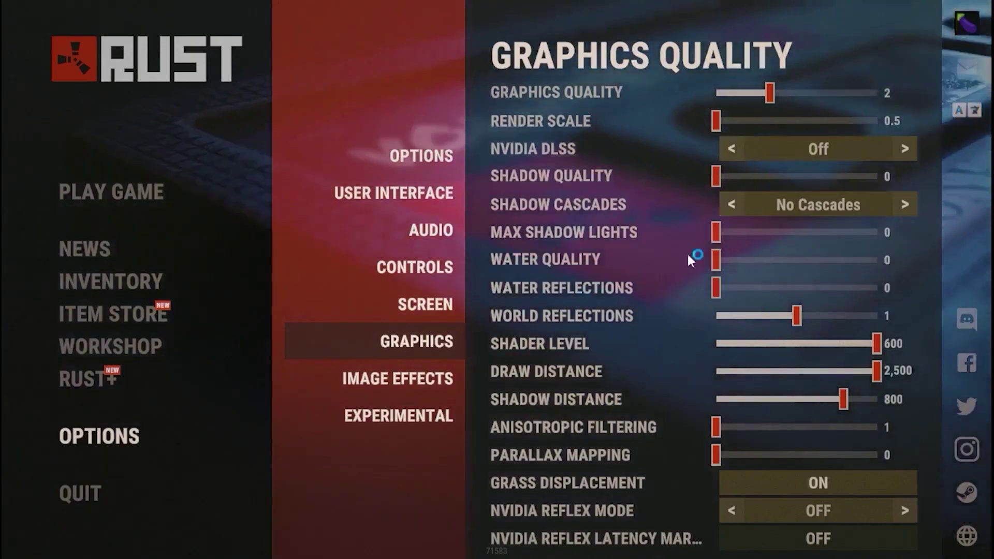
{"action": "left_click_drag", "start_coordinate": [775, 326], "coordinate": [648, 296]}
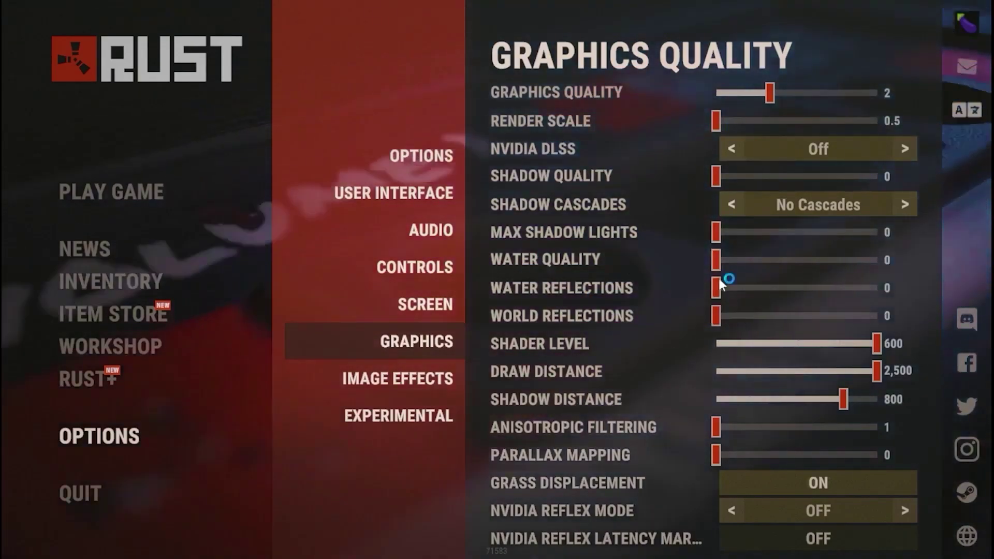
{"action": "left_click", "coordinate": [749, 343]}
- Lower draw distance to 500 and drop mesh qualities to 0 (Max Tree Meshes 10)
{"action": "scroll", "coordinate": [564, 290], "scroll_direction": "down", "scroll_amount": 1}
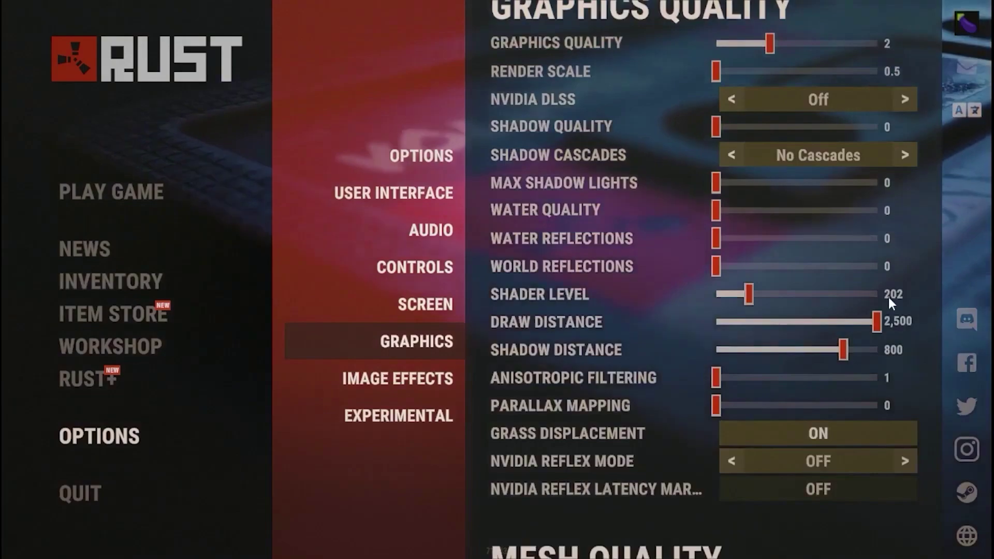
{"action": "scroll", "coordinate": [821, 280], "scroll_direction": "down", "scroll_amount": 1}
{"action": "left_click_drag", "start_coordinate": [878, 272], "coordinate": [698, 259]}
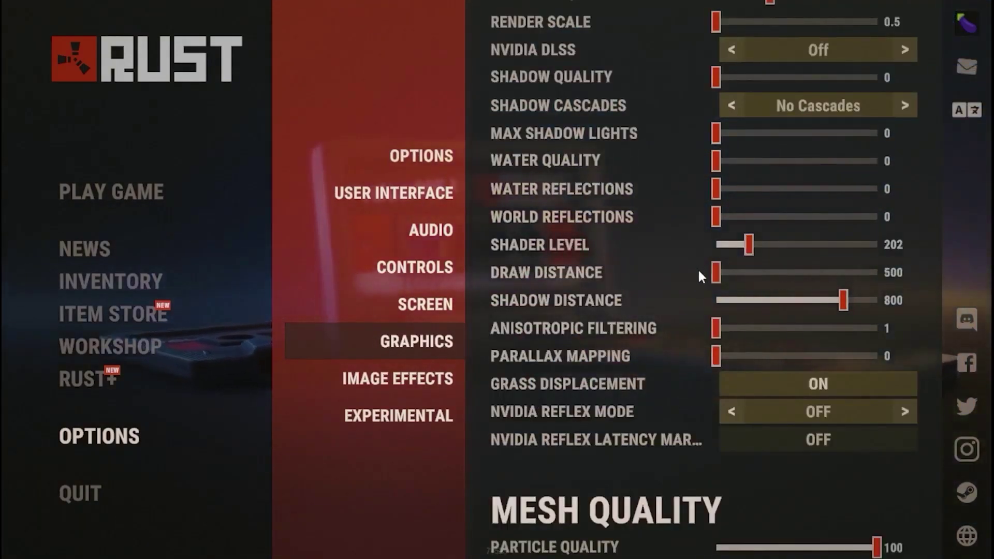
{"action": "scroll", "coordinate": [777, 261], "scroll_direction": "down", "scroll_amount": 1}
{"action": "left_click", "coordinate": [828, 251]}
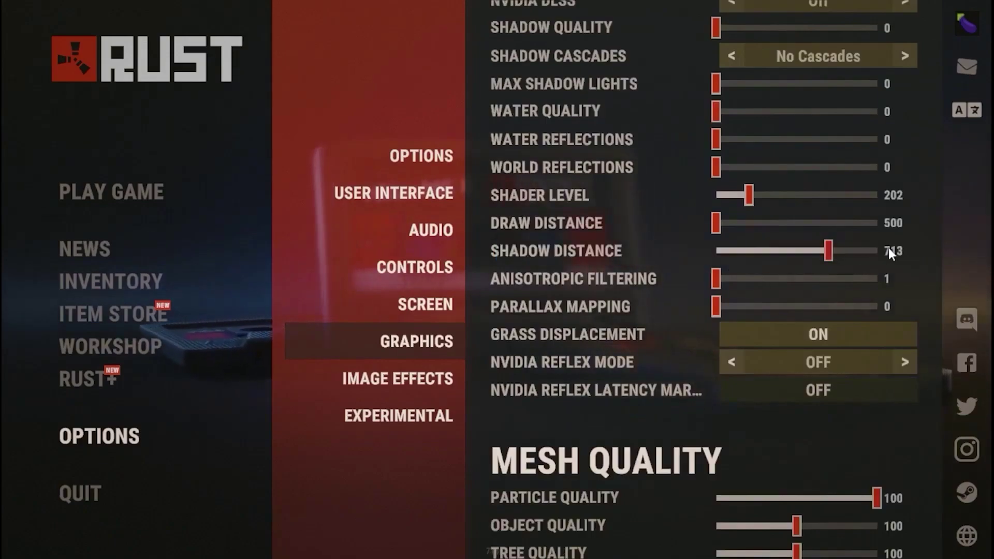
{"action": "scroll", "coordinate": [549, 275], "scroll_direction": "down", "scroll_amount": 1}
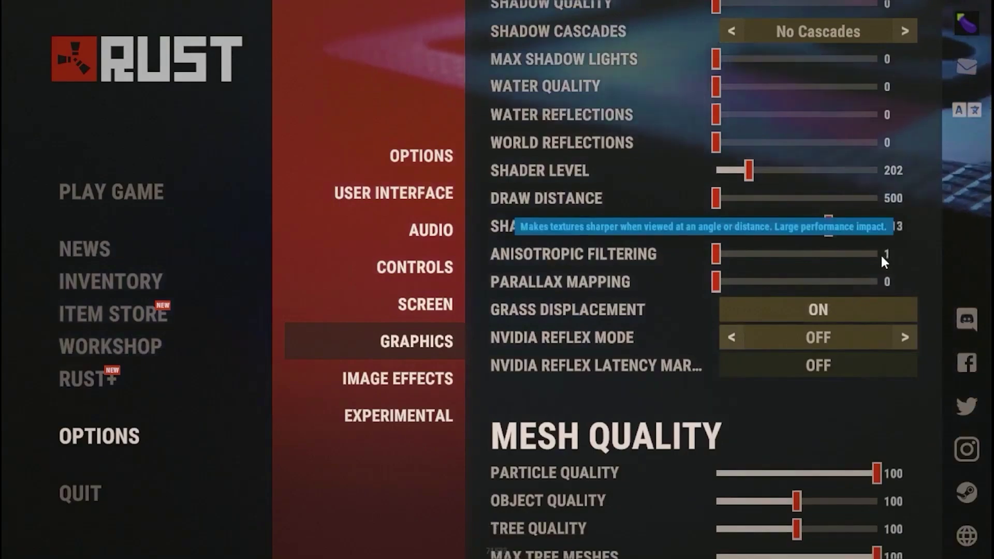
{"action": "scroll", "coordinate": [893, 252], "scroll_direction": "down", "scroll_amount": 1}
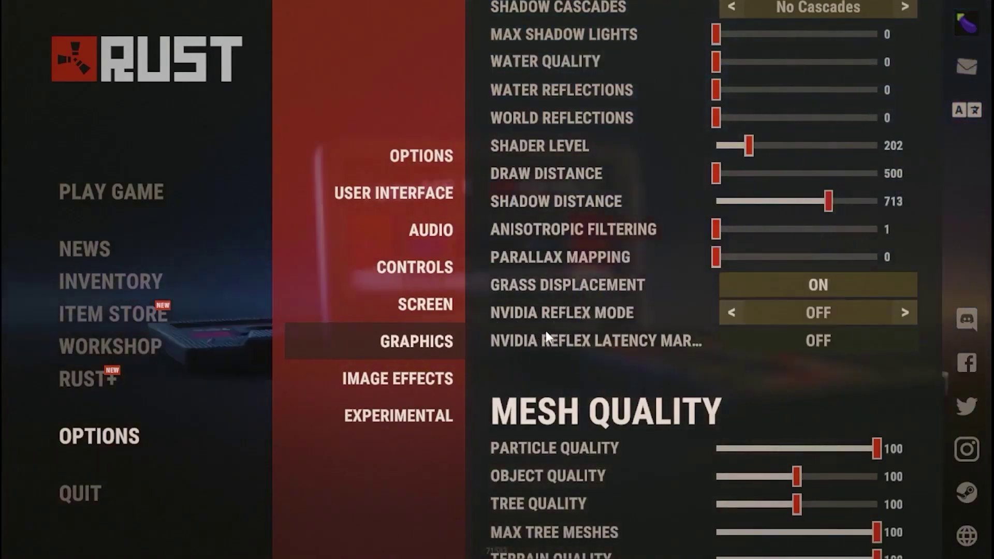
{"action": "scroll", "coordinate": [643, 290], "scroll_direction": "up", "scroll_amount": 7}
{"action": "scroll", "coordinate": [655, 260], "scroll_direction": "down", "scroll_amount": 10}
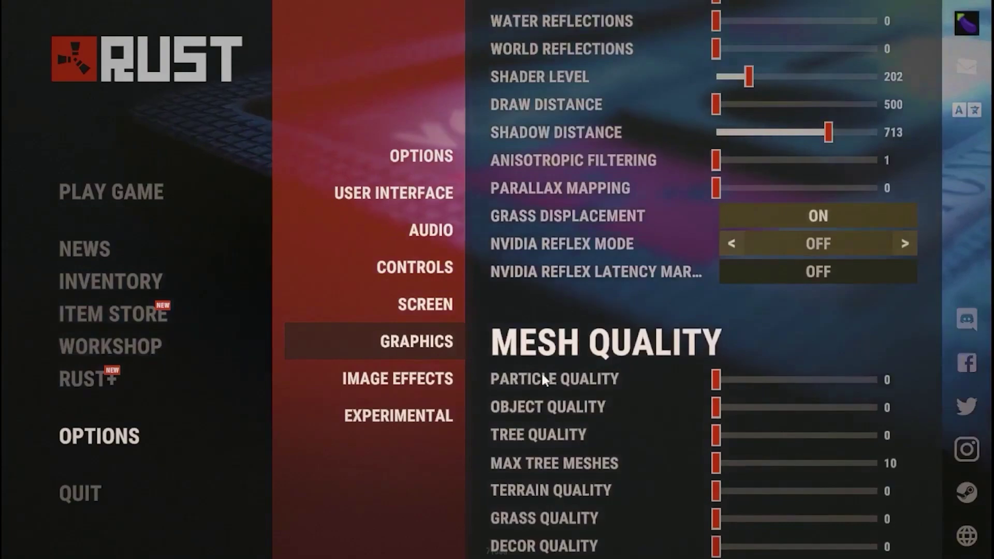
{"action": "left_click", "coordinate": [429, 388]}
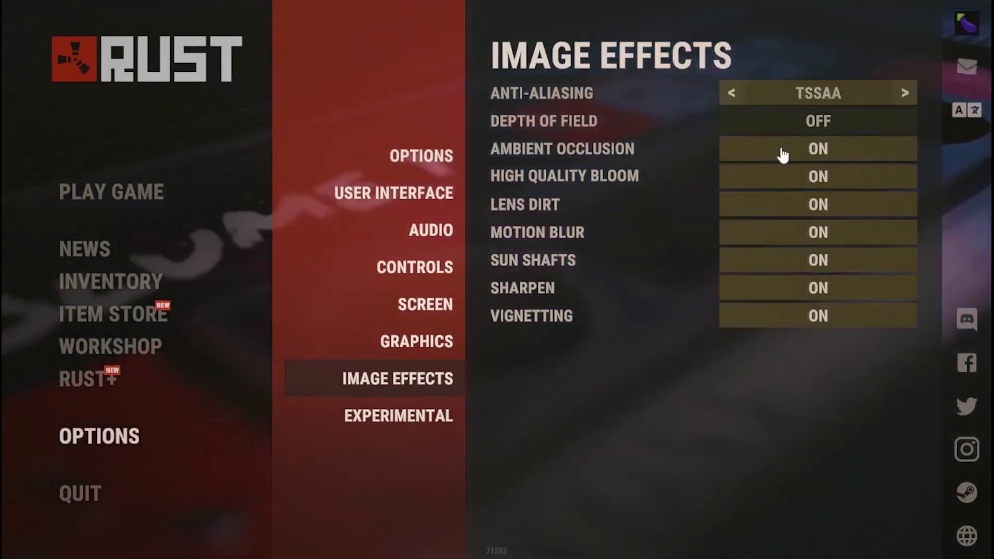
- Switch off ambient occlusion, bloom, lens dirt, motion blur, sun shafts, sharpen and vignetting, then close options
{"action": "left_click", "coordinate": [813, 149]}
{"action": "left_click", "coordinate": [810, 176]}
{"action": "left_click", "coordinate": [808, 204]}
{"action": "left_click", "coordinate": [806, 232]}
{"action": "left_click", "coordinate": [806, 260]}
{"action": "left_click", "coordinate": [806, 288]}
{"action": "left_click", "coordinate": [806, 316]}
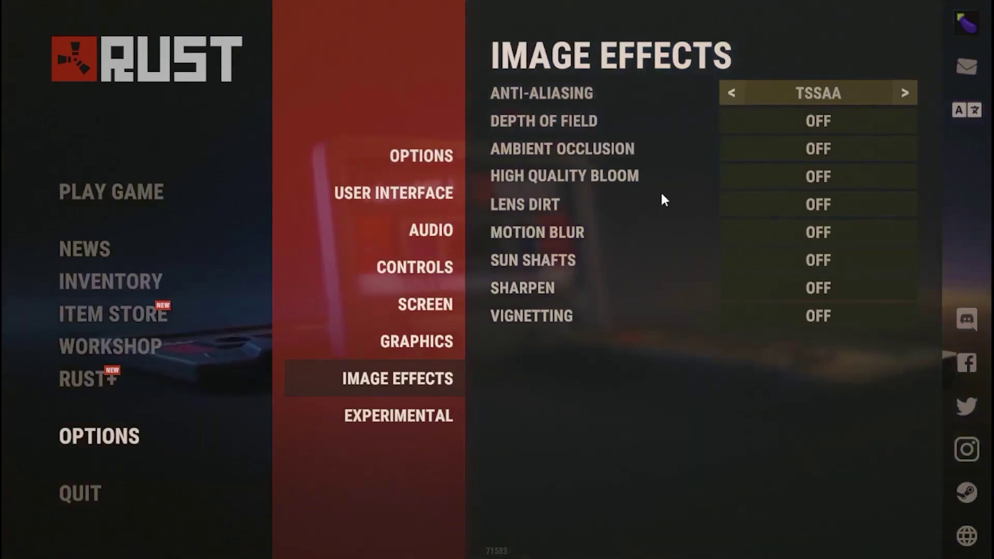
{"action": "left_click", "coordinate": [125, 446]}
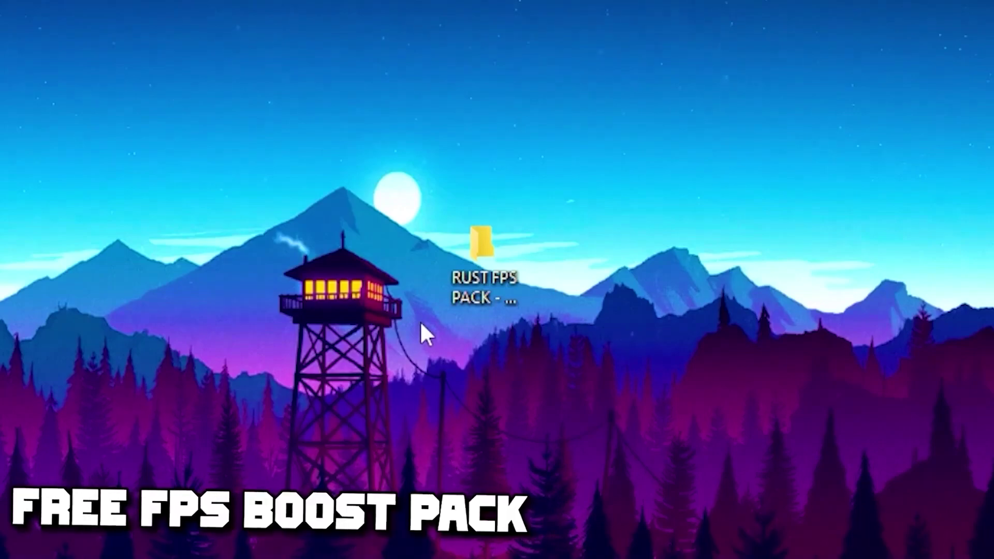
- Open the desktop's RUST FPS PACK folder to view its five numbered subfolders
{"action": "mouse_move", "coordinate": [449, 274]}
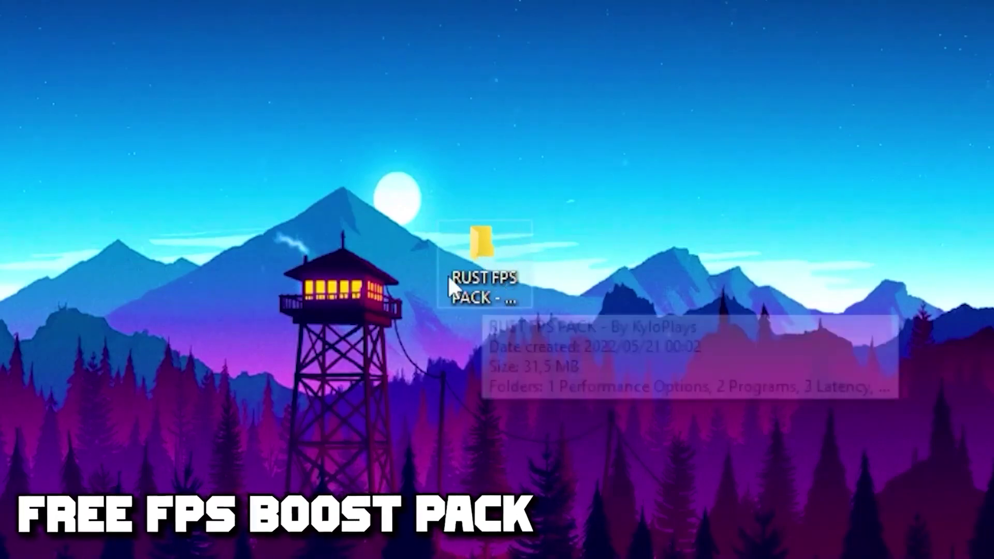
{"action": "left_click", "coordinate": [484, 278]}
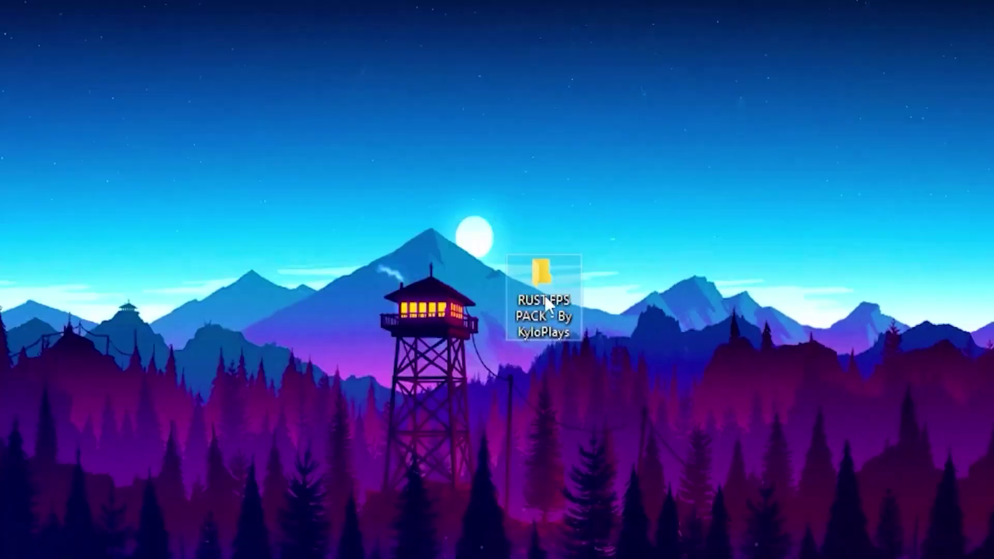
{"action": "double_click", "coordinate": [487, 277]}
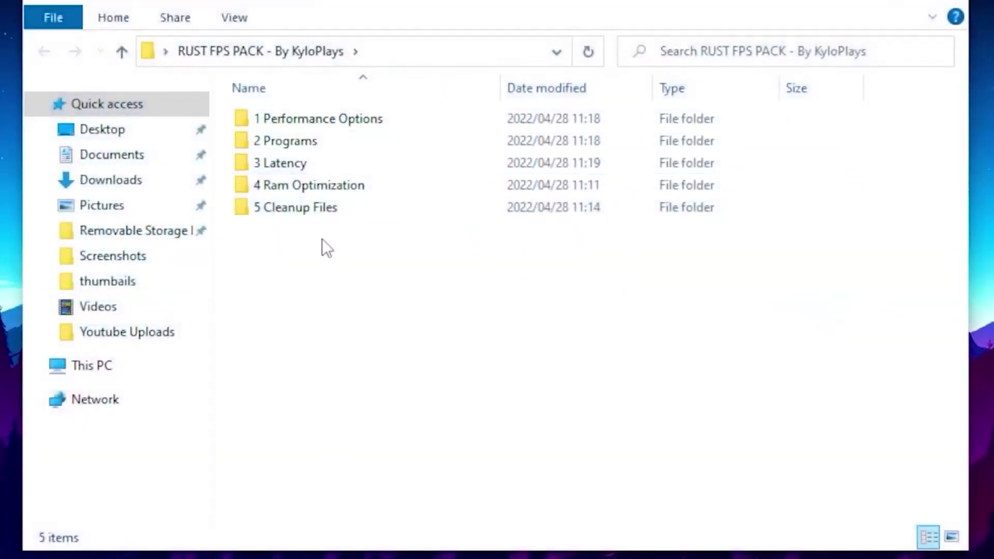